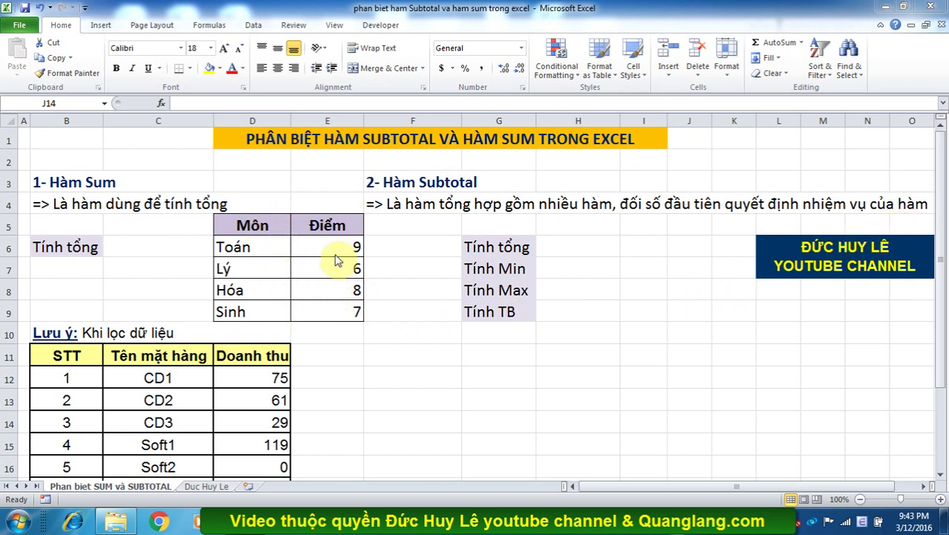
Enter =SUM(E6:E9) in C6 to total the four scores as 30.
{"action": "left_click", "coordinate": [117, 246]}
{"action": "type", "text": "="}
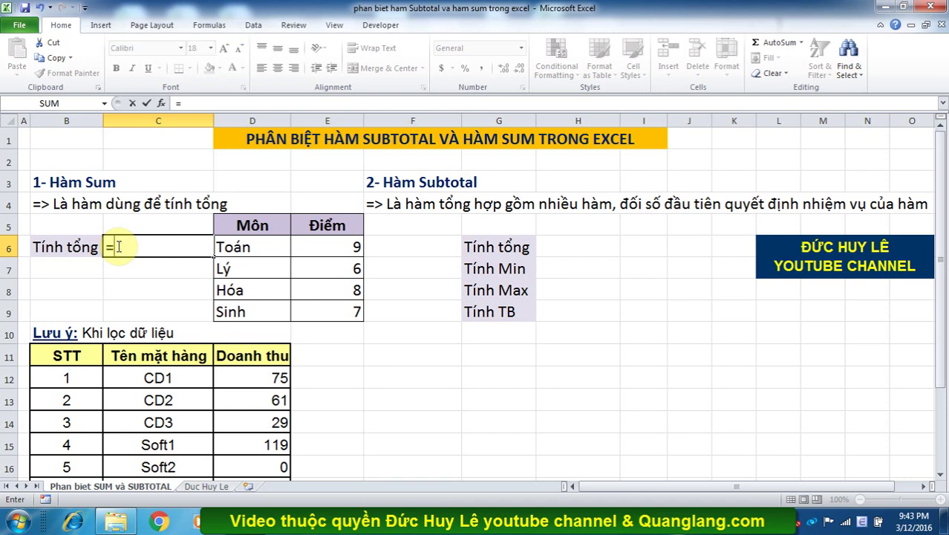
{"action": "type", "text": "SUM"}
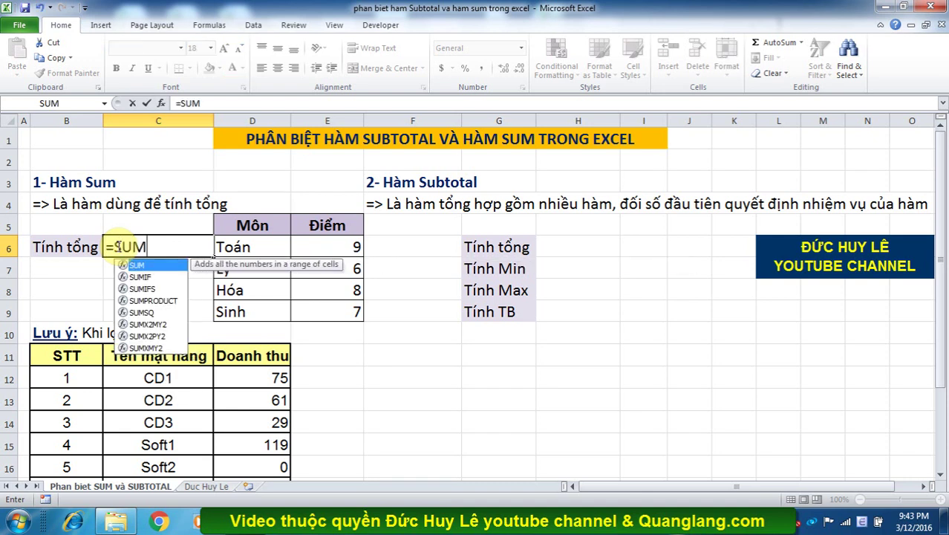
{"action": "type", "text": "("}
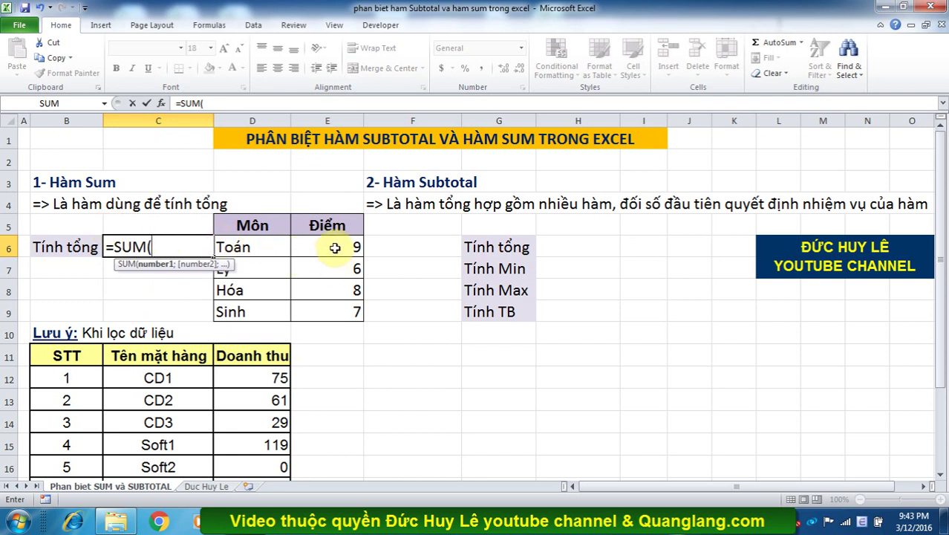
{"action": "left_click_drag", "start_coordinate": [336, 255], "coordinate": [337, 304]}
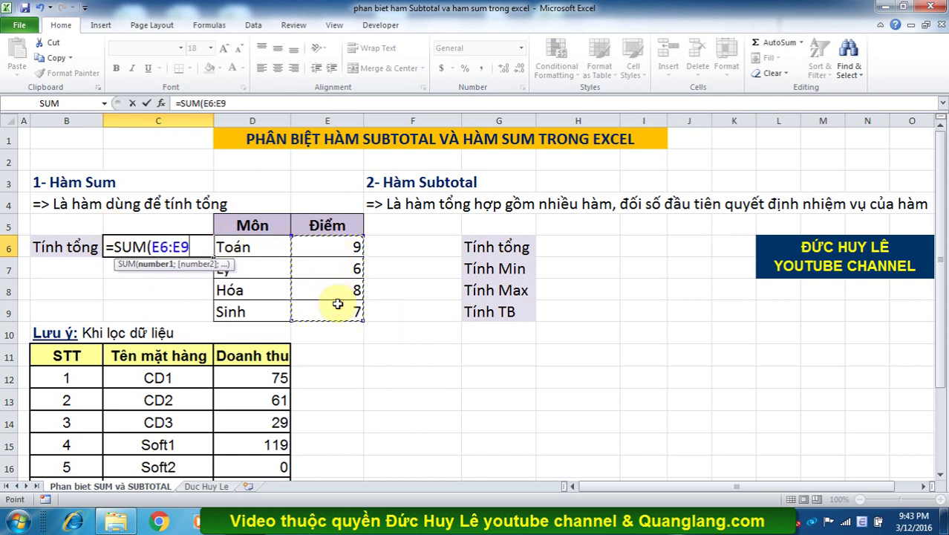
{"action": "type", "text": ")"}
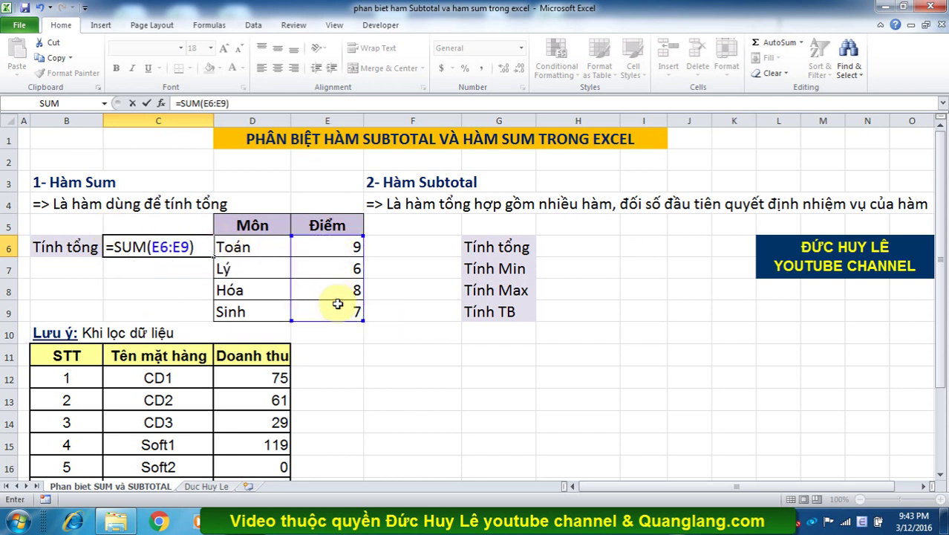
{"action": "key", "text": "Return"}
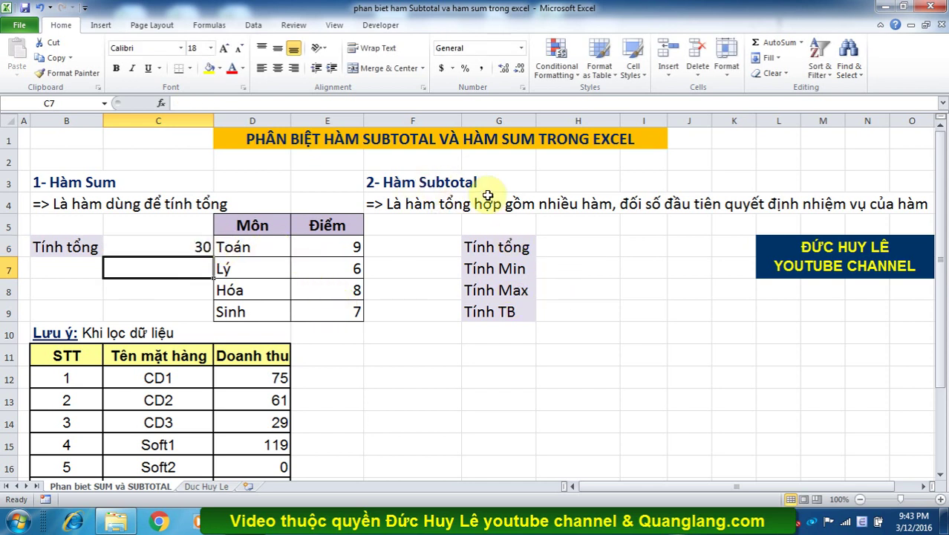
Enter =SUBTOTAL(9;E6:E9) in H6, giving a sum of 30.
{"action": "double_click", "coordinate": [576, 250]}
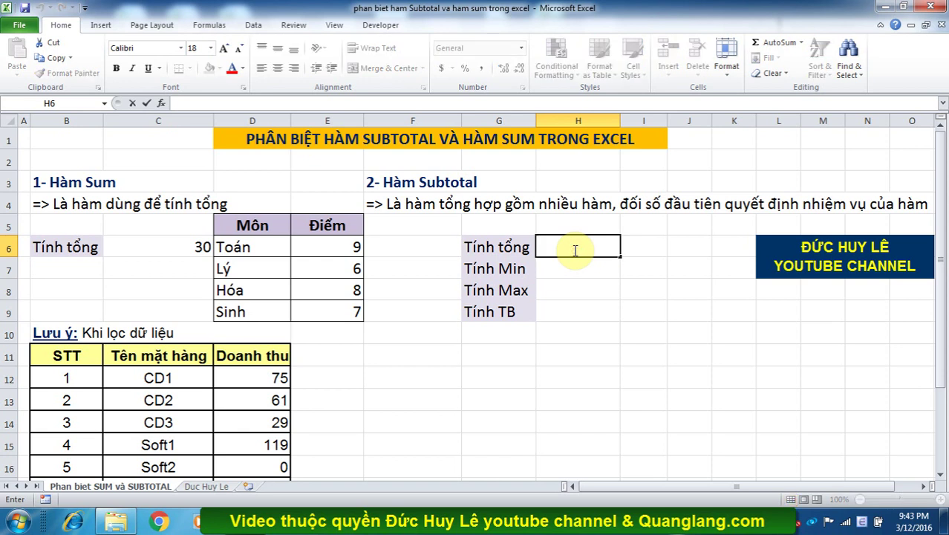
{"action": "type", "text": "=S"}
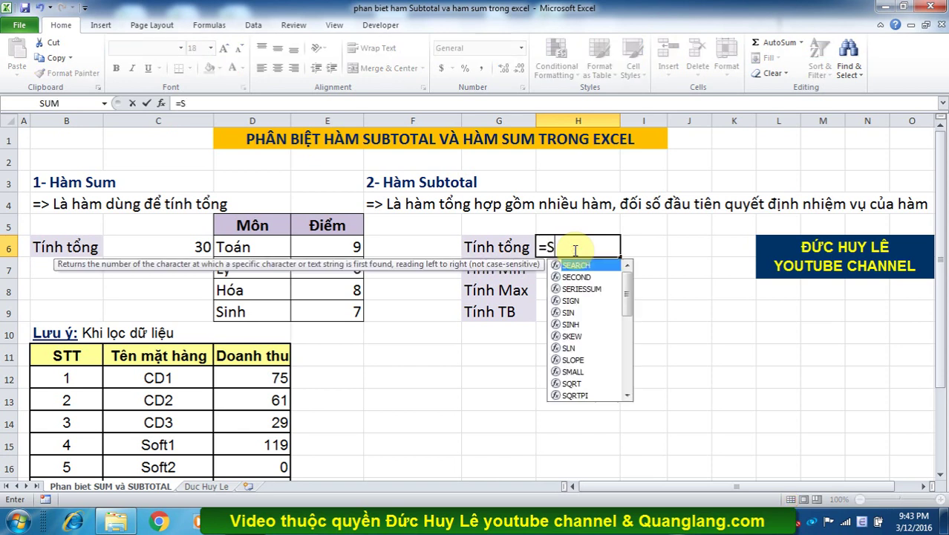
{"action": "type", "text": "UBTO"}
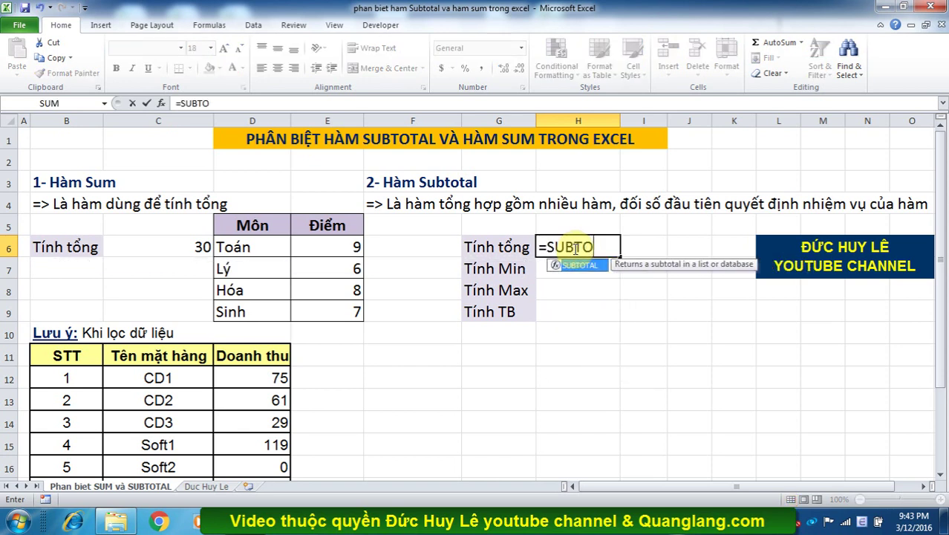
{"action": "type", "text": "TAL("}
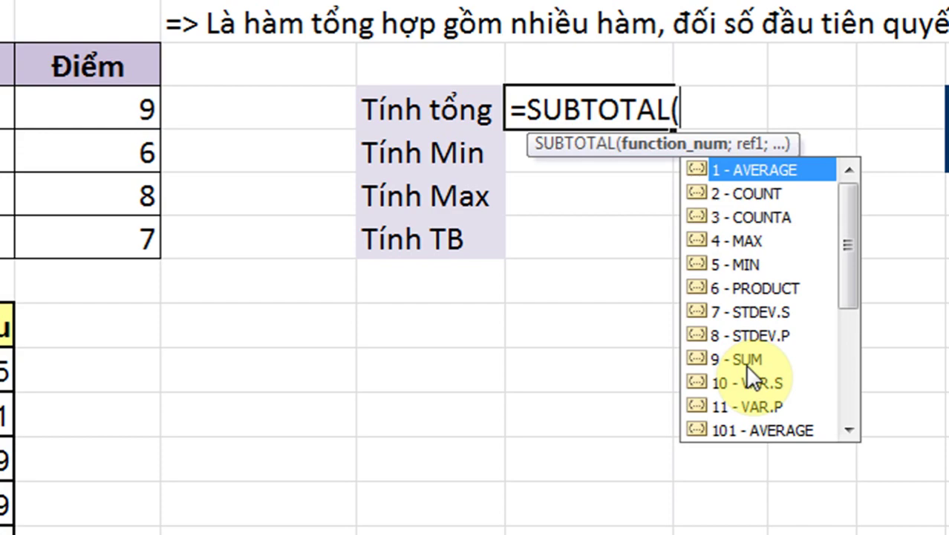
{"action": "type", "text": "9"}
{"action": "type", "text": ";"}
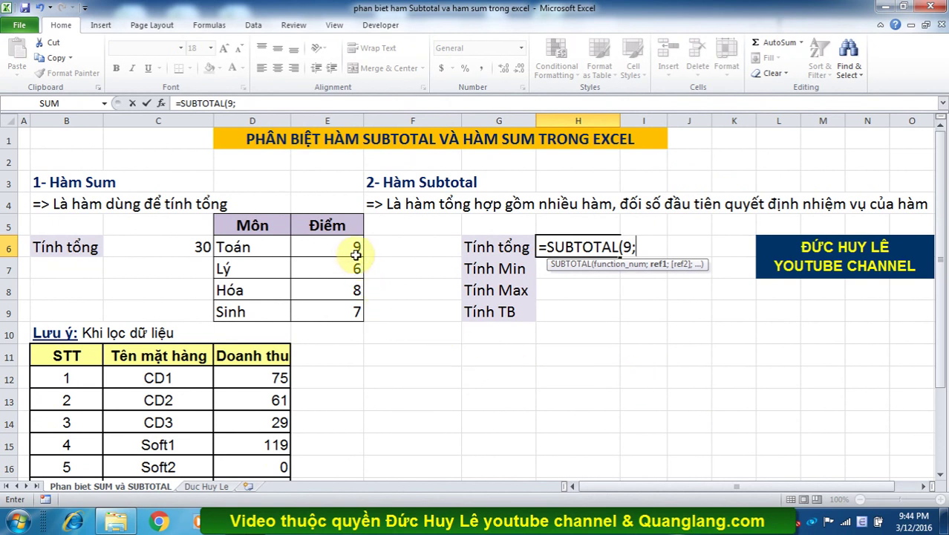
{"action": "left_click_drag", "start_coordinate": [354, 247], "coordinate": [349, 316]}
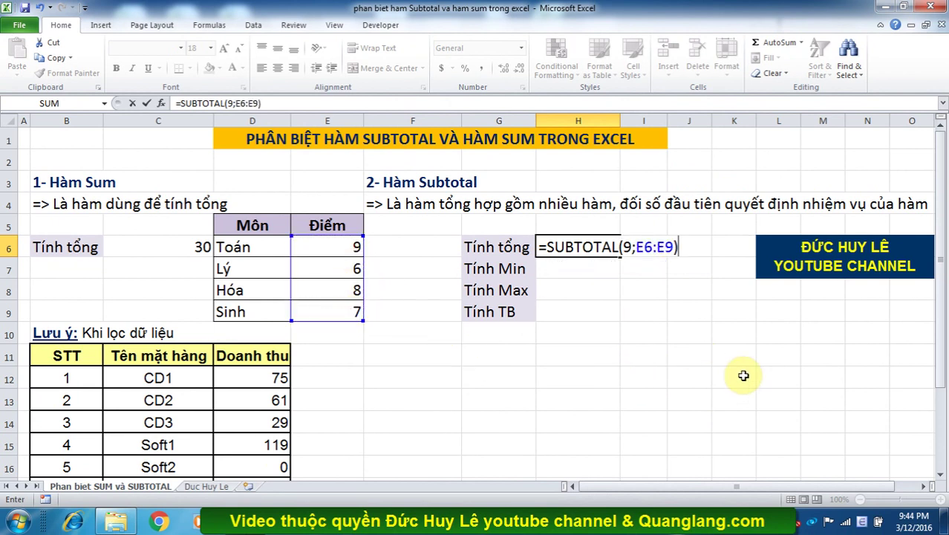
{"action": "key", "text": "Return"}
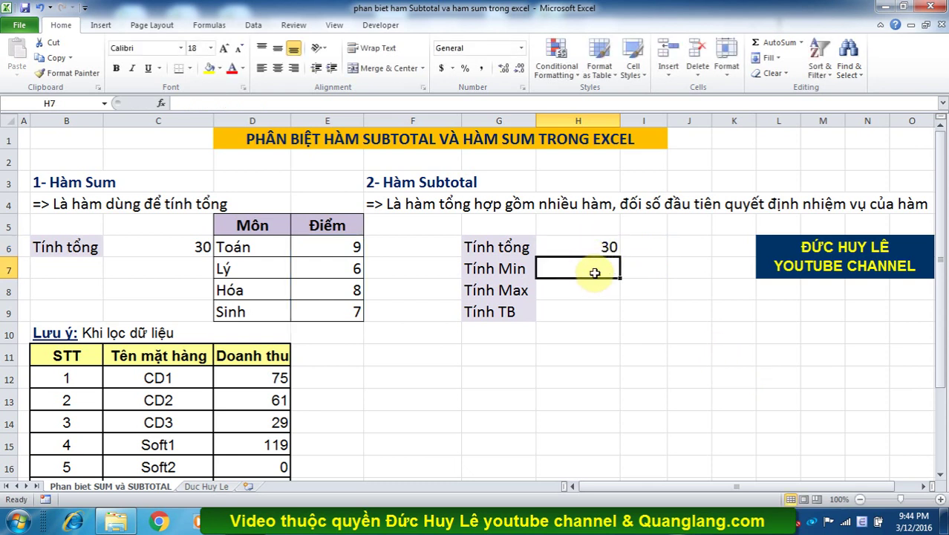
Enter =SUBTOTAL(5;E6:E9) in H7, returning the minimum score 6.
{"action": "double_click", "coordinate": [594, 269]}
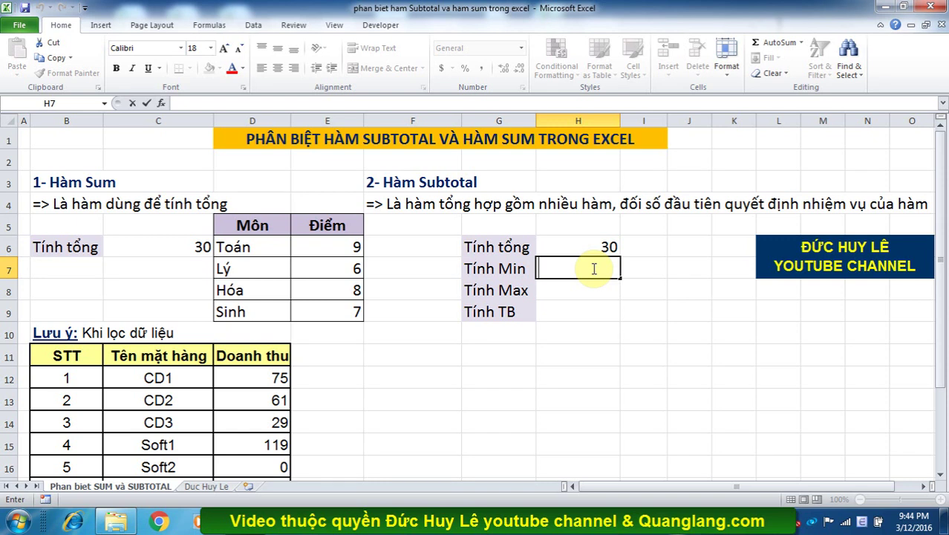
{"action": "type", "text": "=SU"}
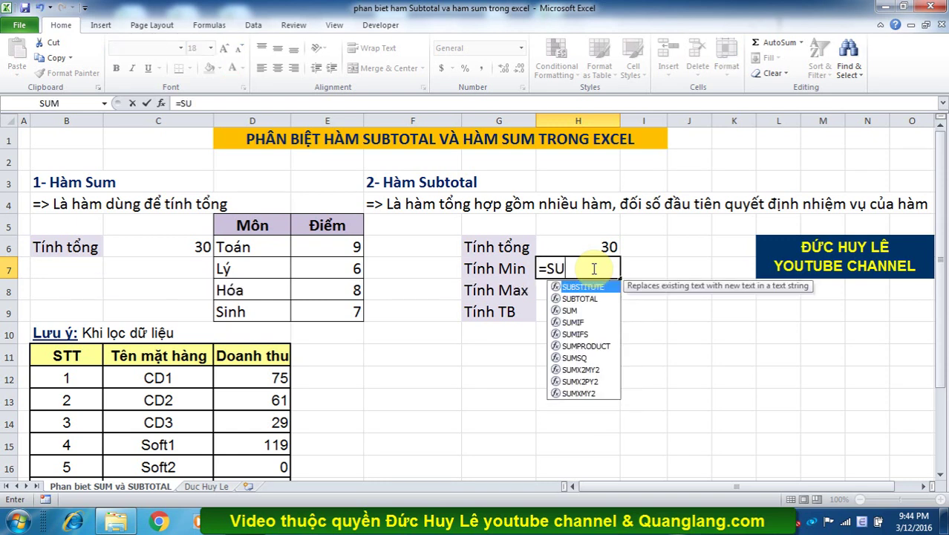
{"action": "type", "text": "BTOT"}
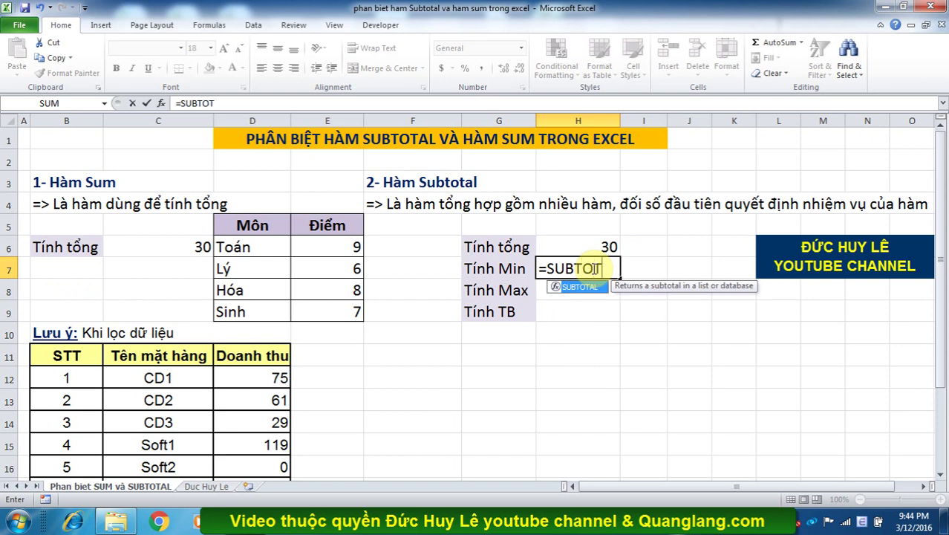
{"action": "type", "text": "AL("}
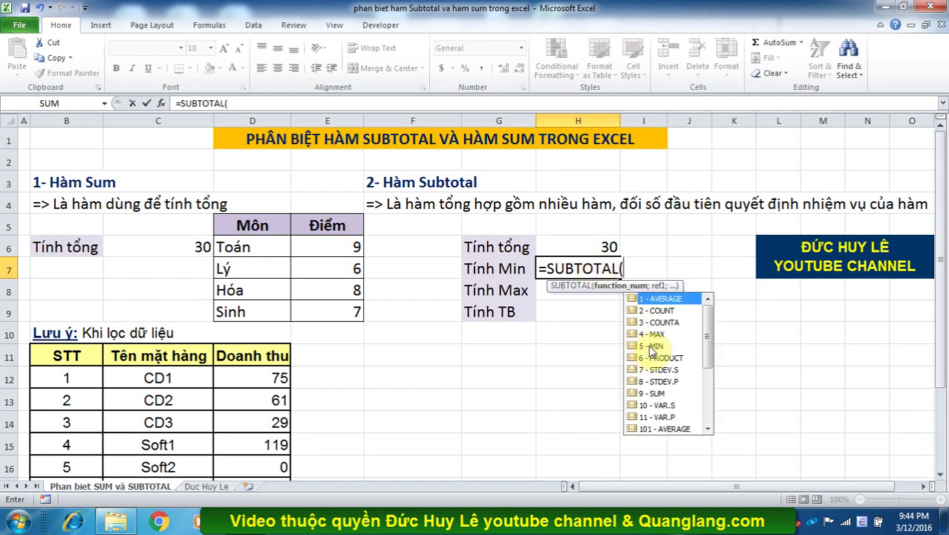
{"action": "type", "text": "5"}
{"action": "type", "text": ";"}
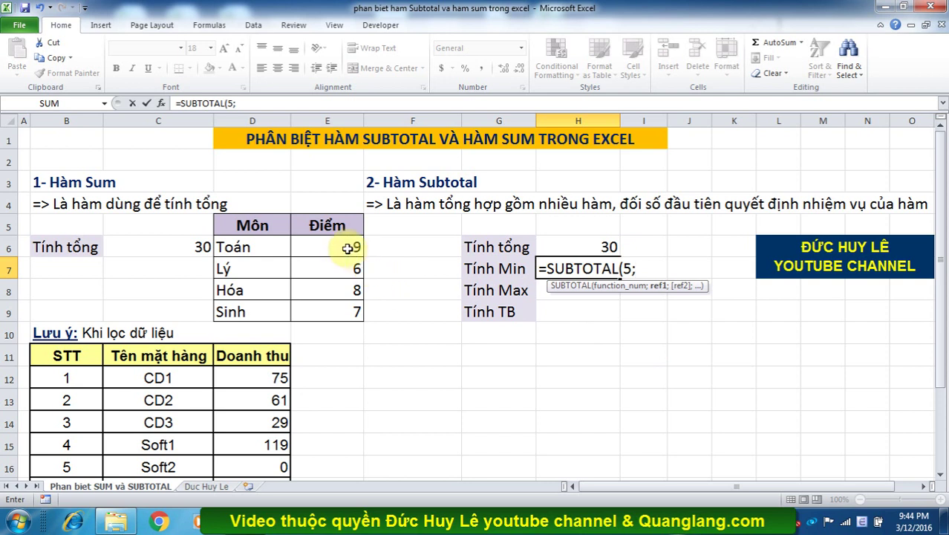
{"action": "left_click_drag", "start_coordinate": [345, 246], "coordinate": [356, 310]}
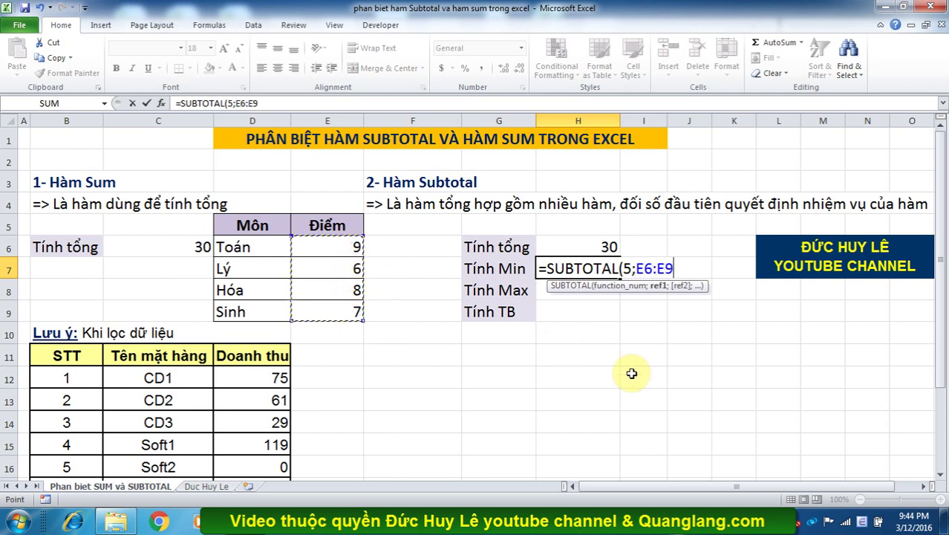
{"action": "type", "text": ")"}
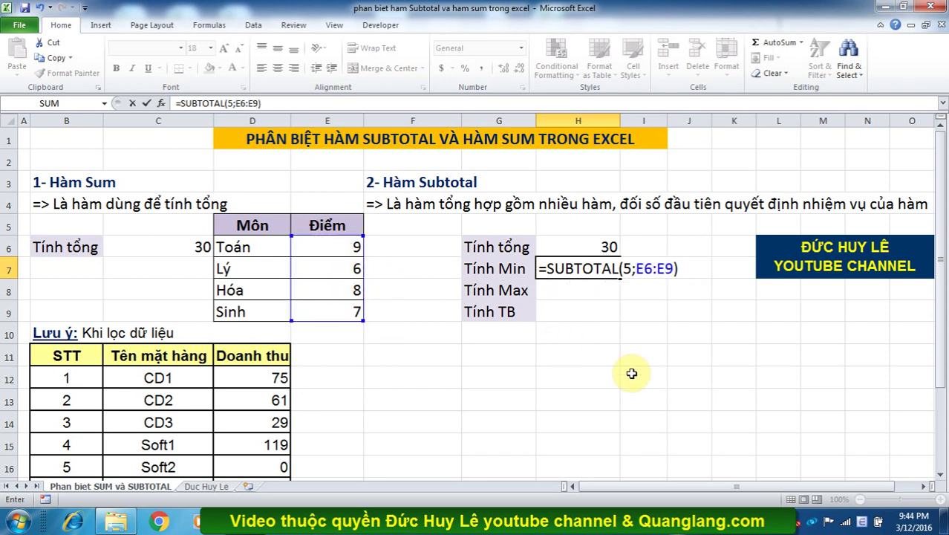
{"action": "key", "text": "Return"}
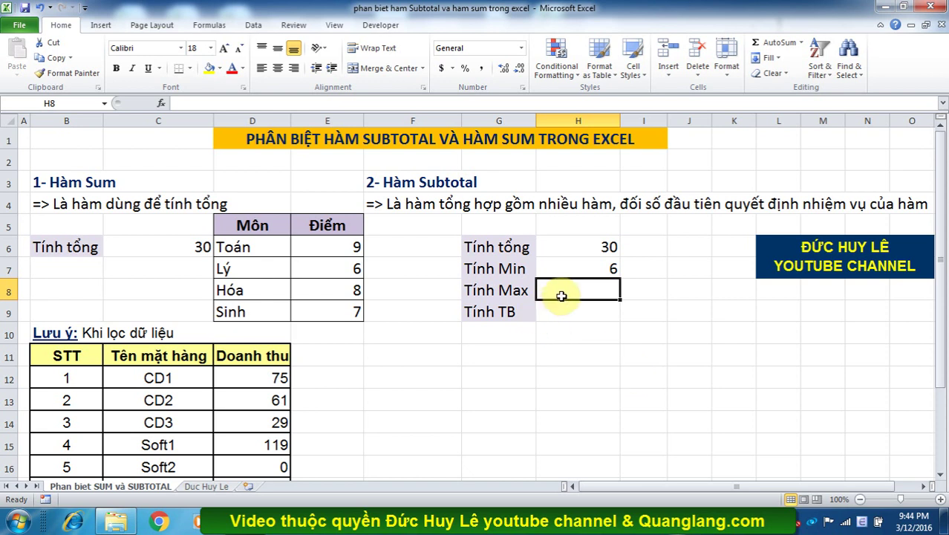
Enter =SUBTOTAL(4;E6:E9) in H8, returning the maximum score 9.
{"action": "double_click", "coordinate": [562, 295]}
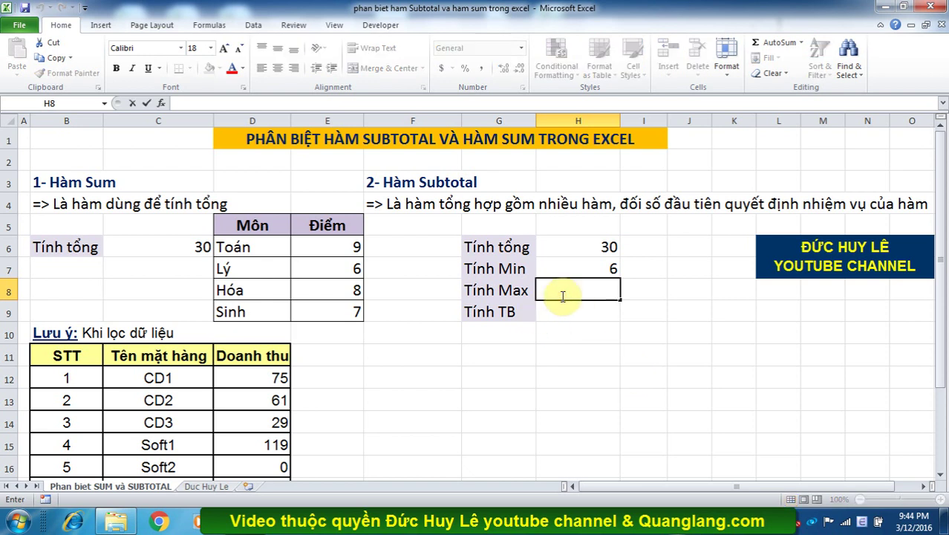
{"action": "type", "text": "=SUB"}
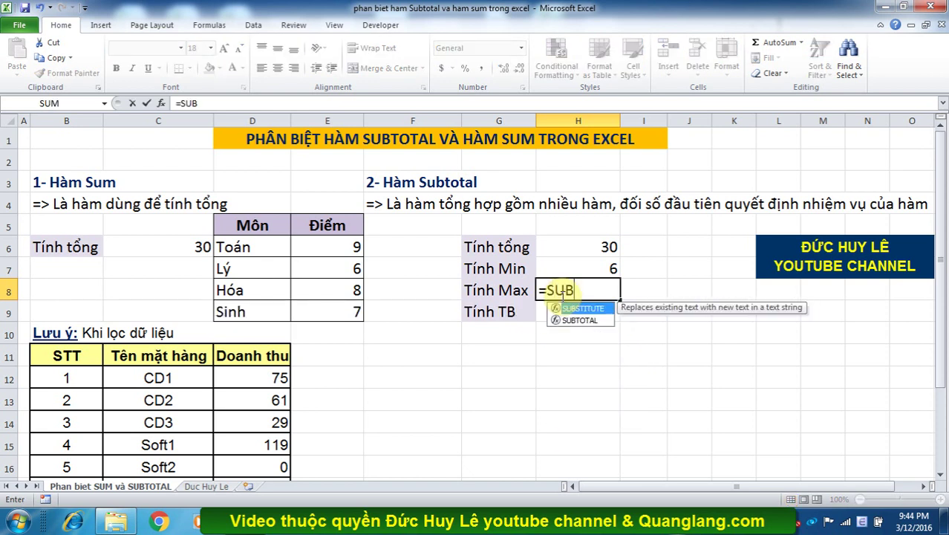
{"action": "type", "text": "TOTAL"}
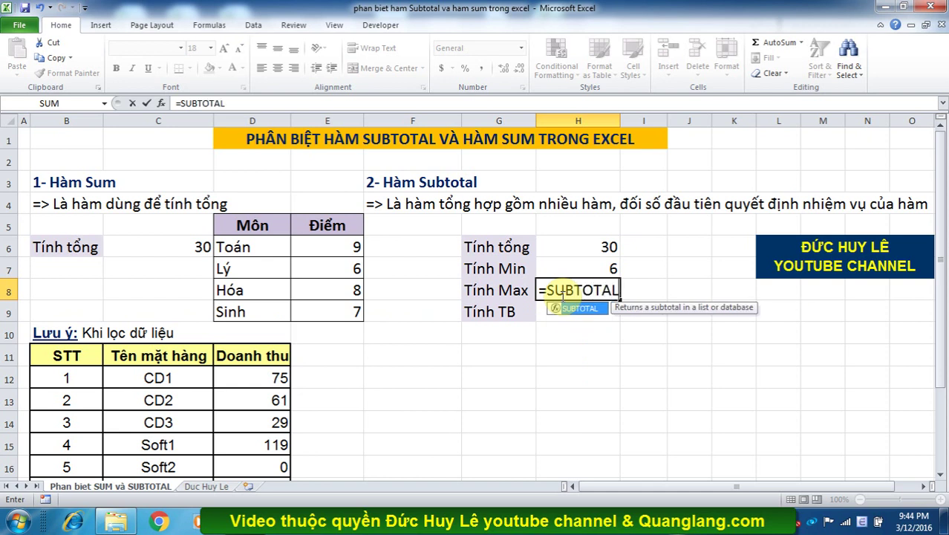
{"action": "type", "text": "("}
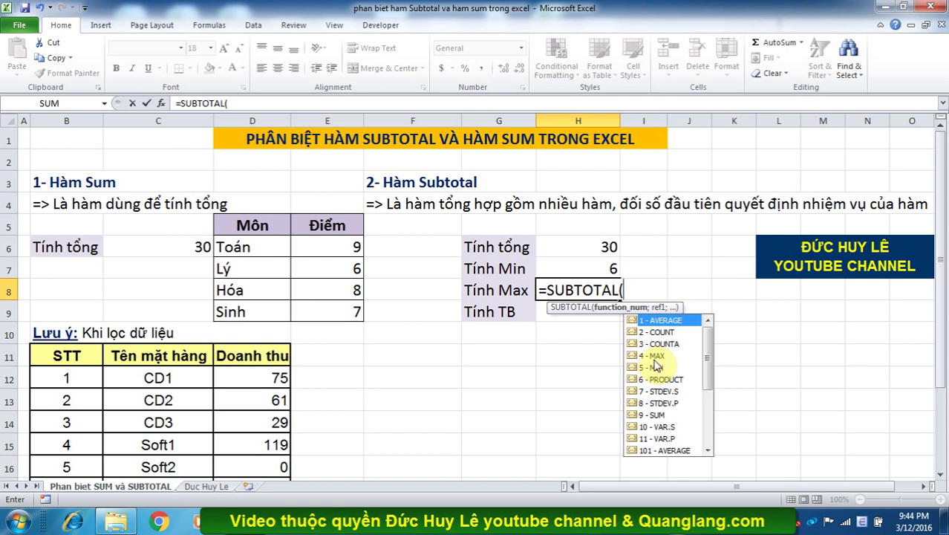
{"action": "type", "text": "4"}
{"action": "type", "text": ";"}
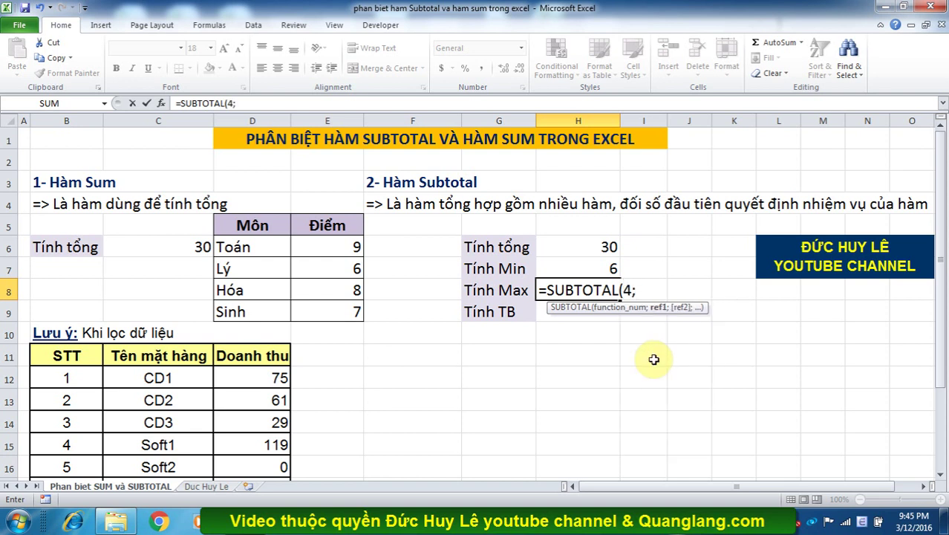
{"action": "left_click_drag", "start_coordinate": [349, 247], "coordinate": [351, 313]}
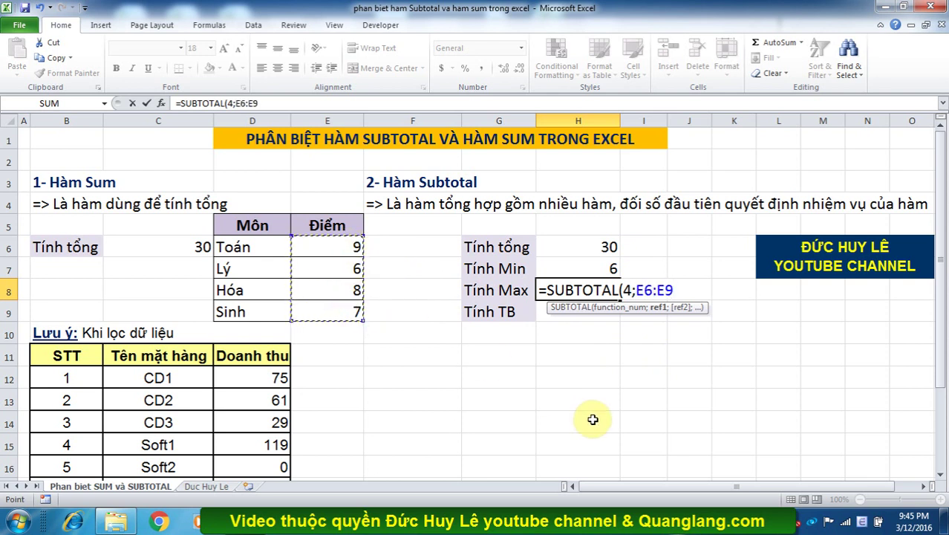
{"action": "type", "text": ")"}
{"action": "key", "text": "Return"}
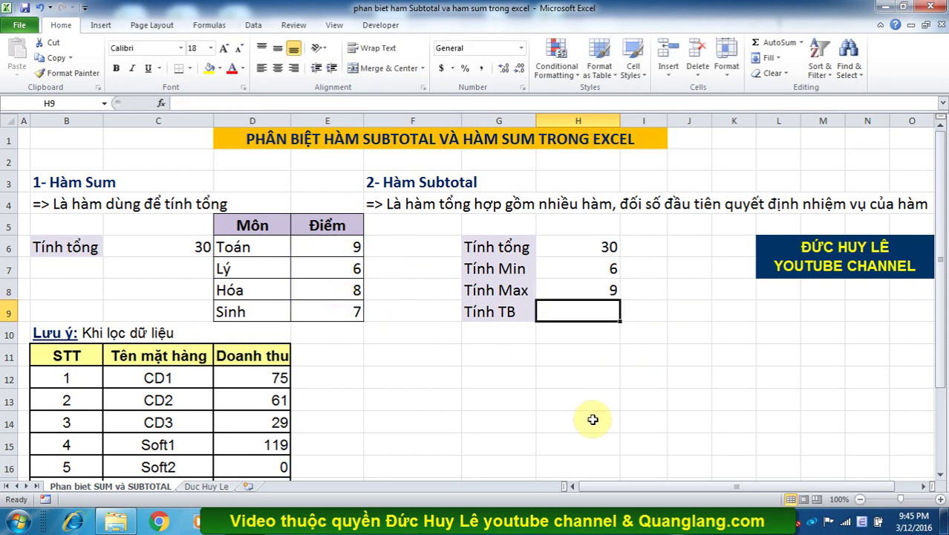
Enter =SUBTOTAL(1;E6:E9) in H9, returning the average score 7,5.
{"action": "double_click", "coordinate": [559, 316]}
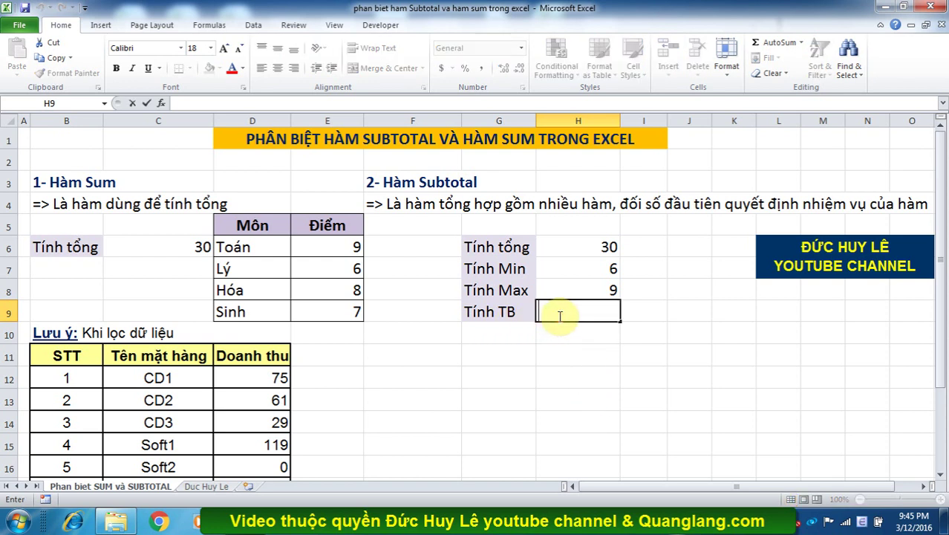
{"action": "type", "text": "=SUBT"}
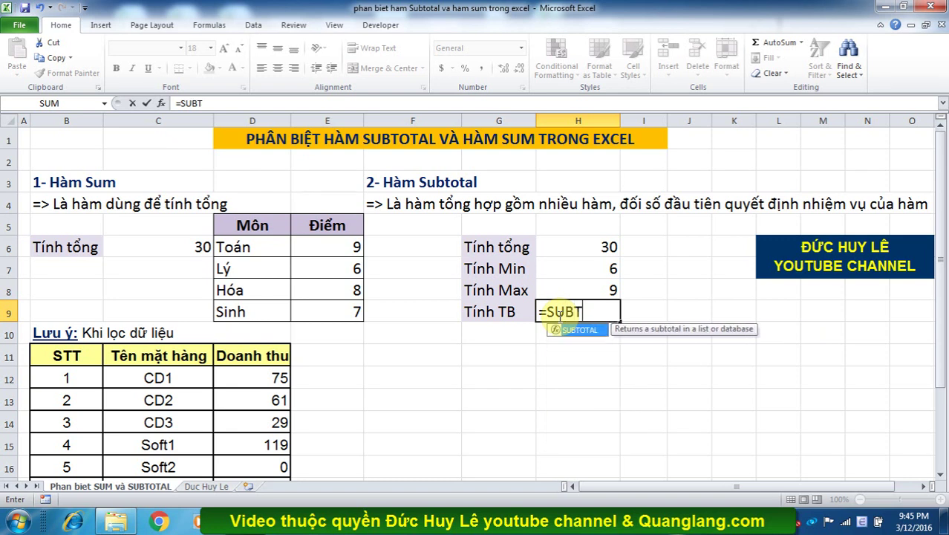
{"action": "type", "text": "OTAL"}
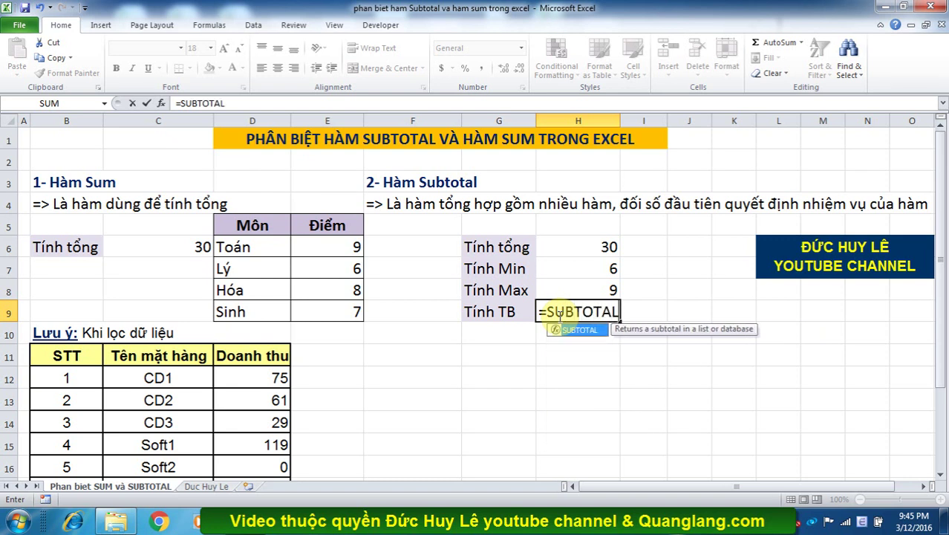
{"action": "type", "text": "("}
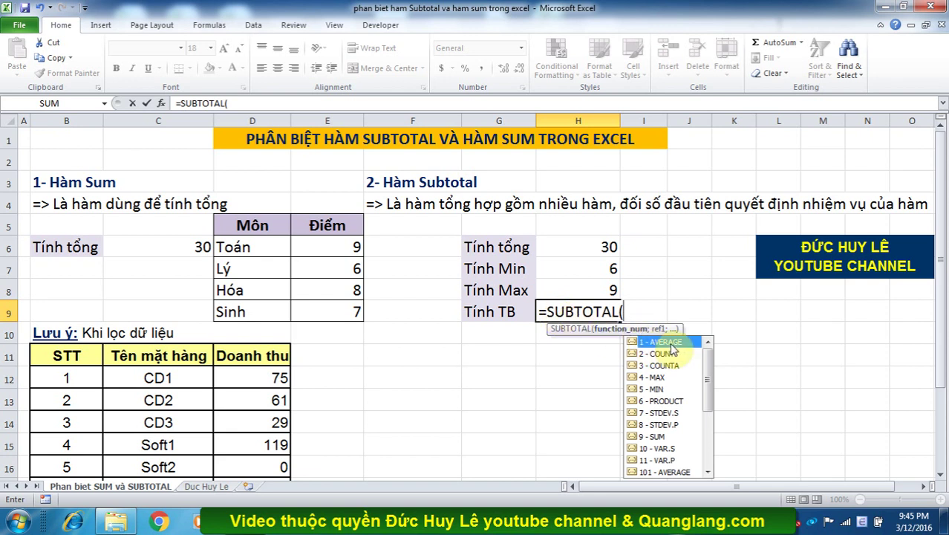
{"action": "type", "text": "1"}
{"action": "type", "text": ";"}
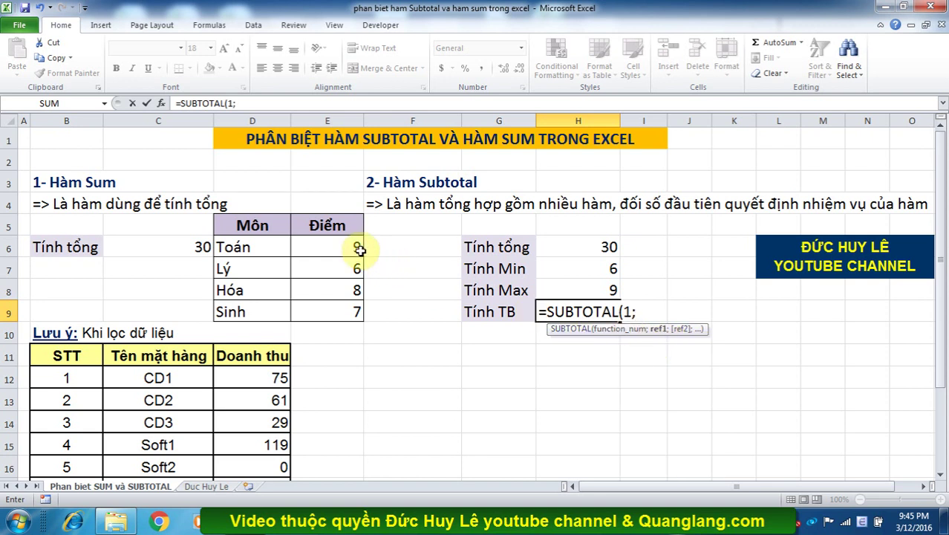
{"action": "left_click_drag", "start_coordinate": [353, 247], "coordinate": [352, 312]}
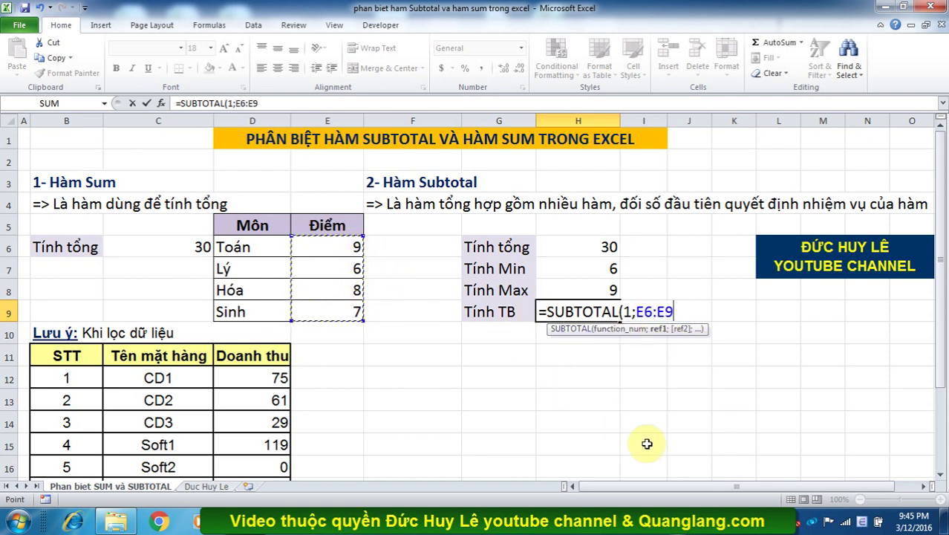
{"action": "type", "text": ")"}
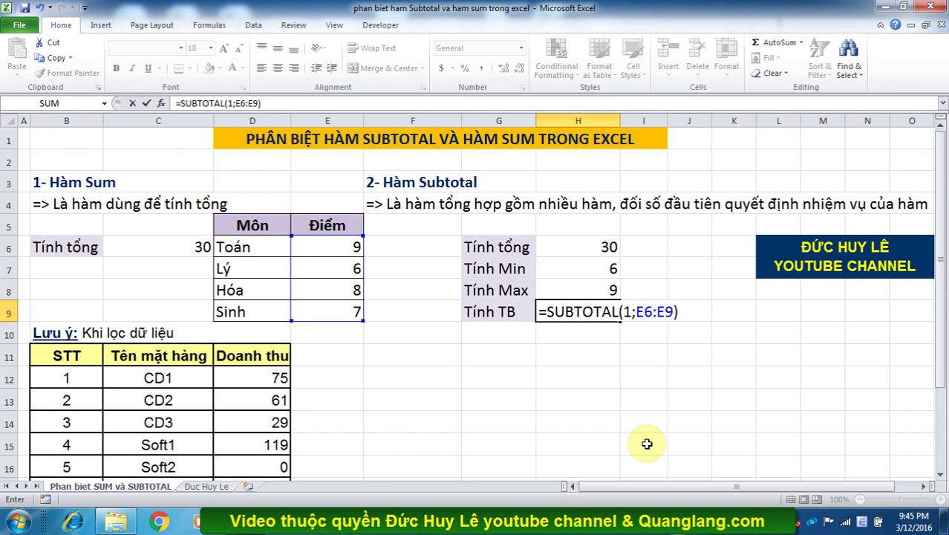
{"action": "key", "text": "Return"}
{"action": "left_click", "coordinate": [673, 412]}
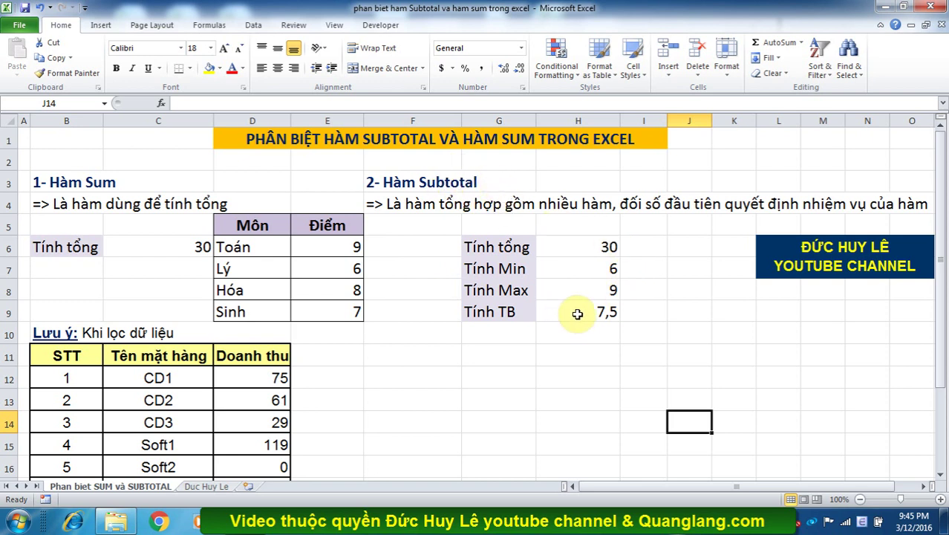
{"action": "left_click", "coordinate": [577, 314]}
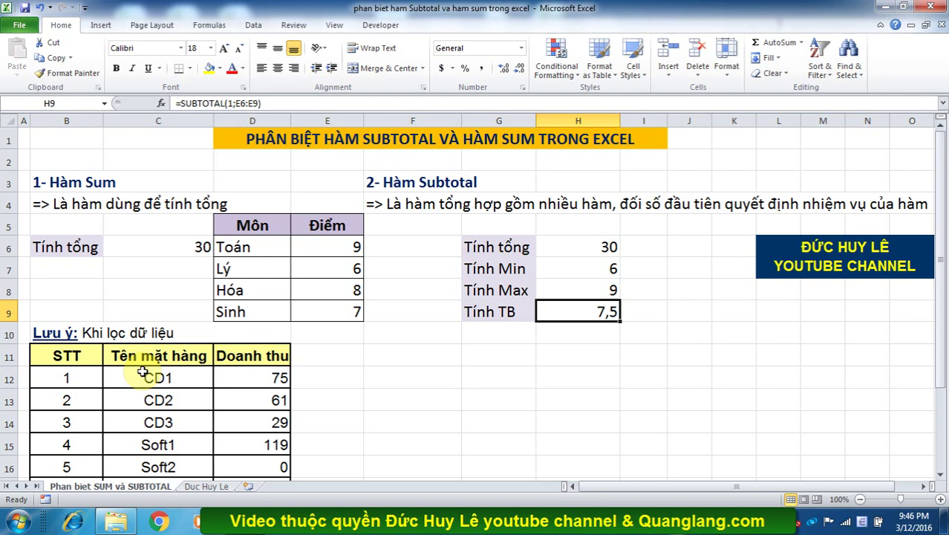
{"action": "scroll", "coordinate": [148, 371], "scroll_direction": "down", "scroll_amount": 1}
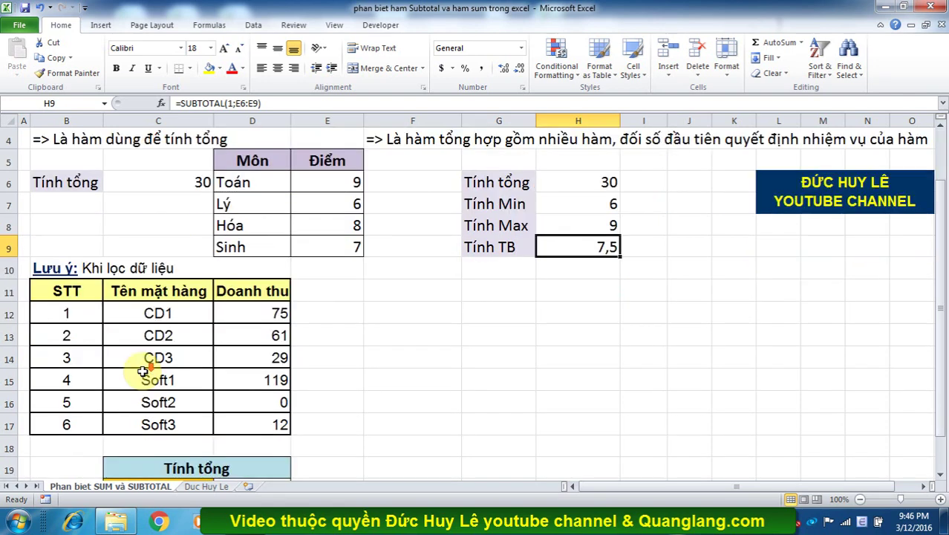
{"action": "scroll", "coordinate": [148, 371], "scroll_direction": "down", "scroll_amount": 2}
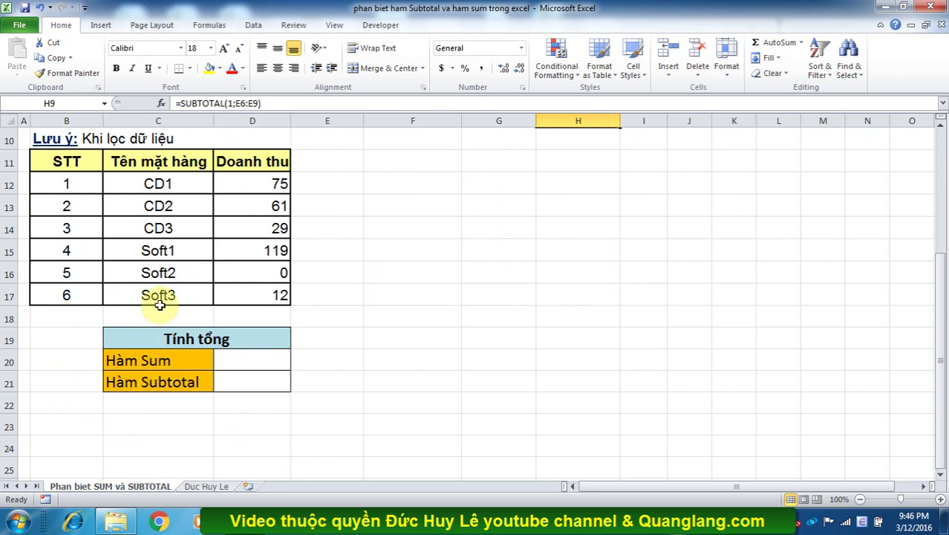
{"action": "double_click", "coordinate": [255, 360]}
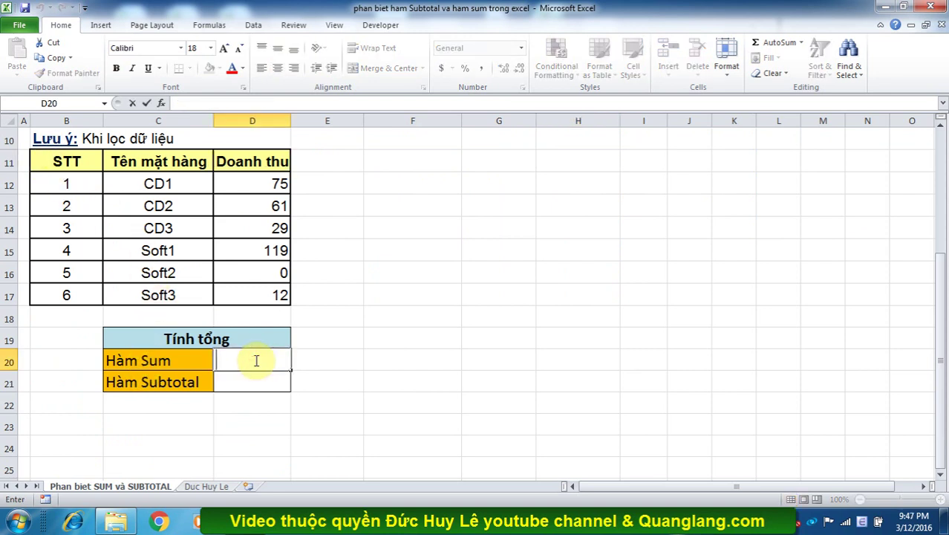
{"action": "type", "text": "=SUM"}
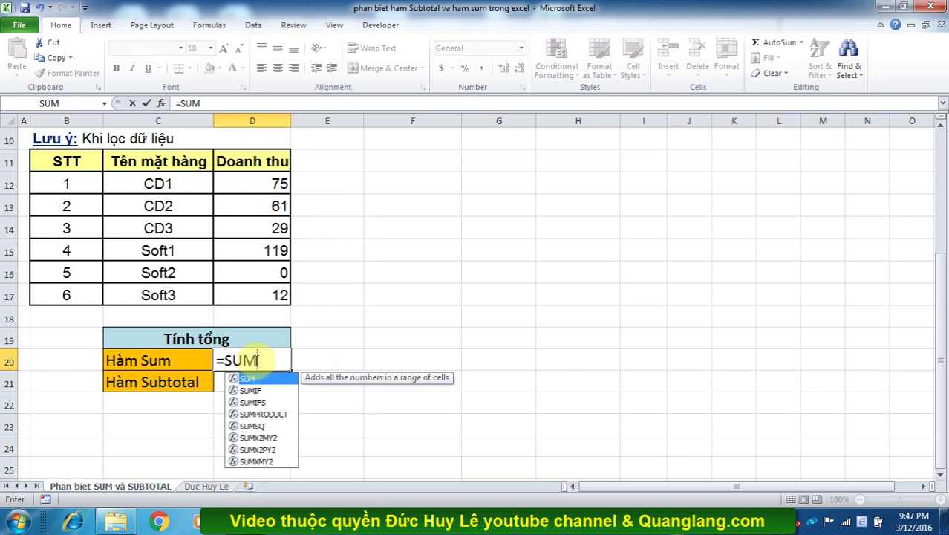
{"action": "type", "text": "("}
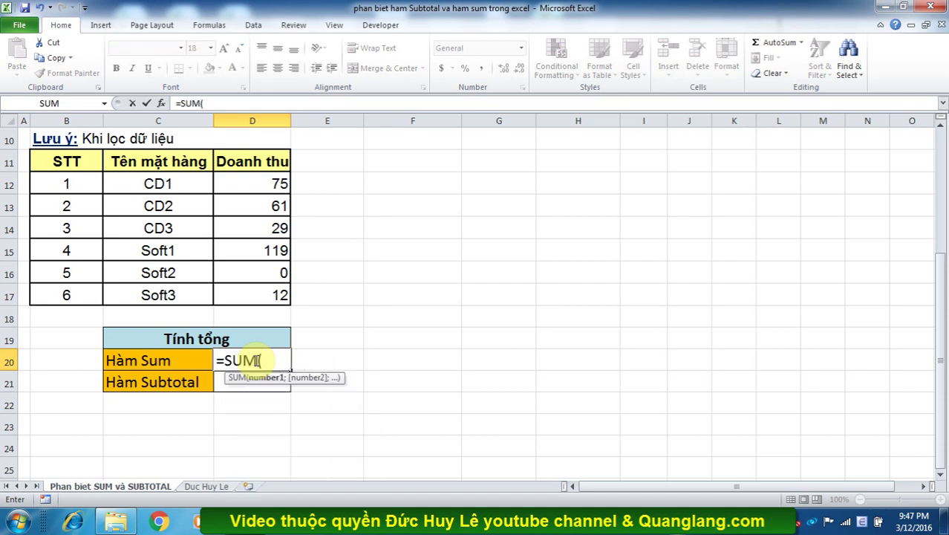
{"action": "left_click_drag", "start_coordinate": [275, 184], "coordinate": [275, 296]}
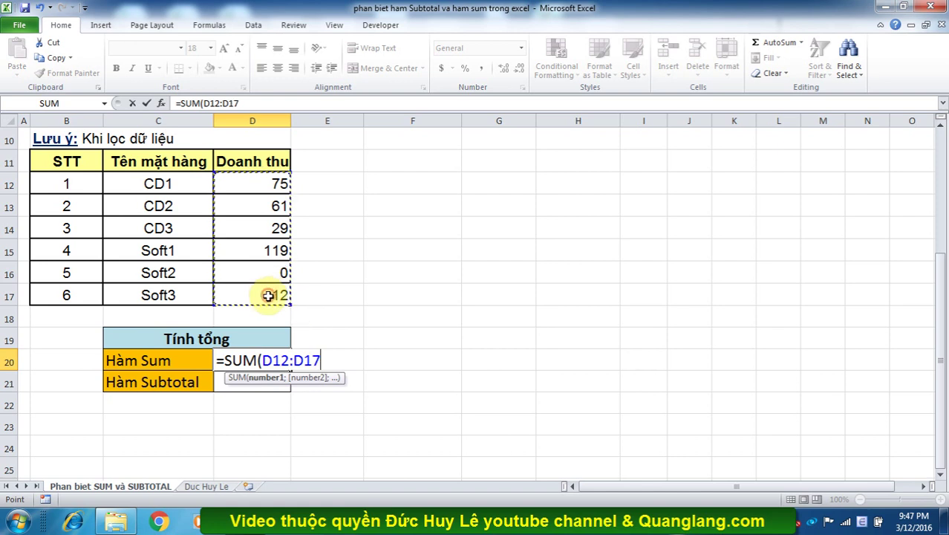
{"action": "type", "text": ")"}
{"action": "key", "text": "Return"}
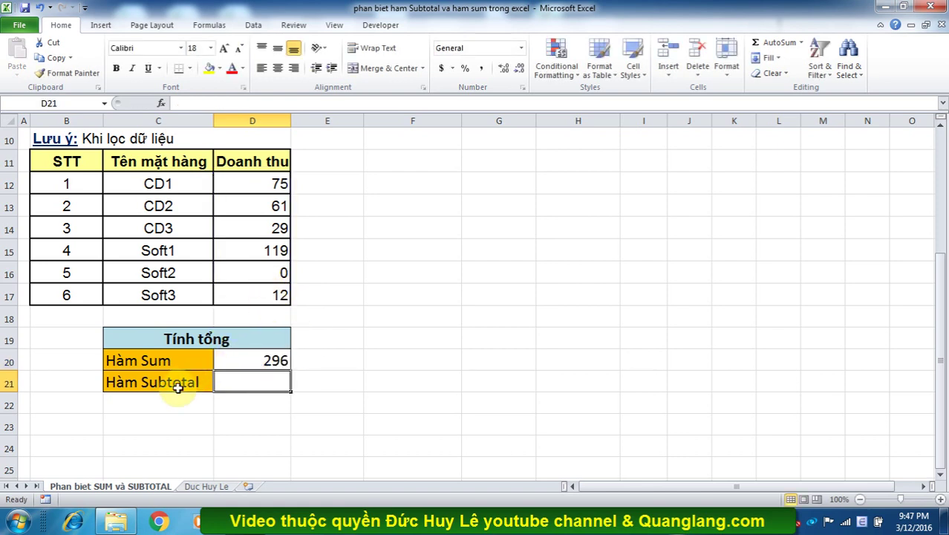
Enter =SUBTOTAL(9;D12:D17) in D21, showing 296 like the SUM total.
{"action": "double_click", "coordinate": [228, 385]}
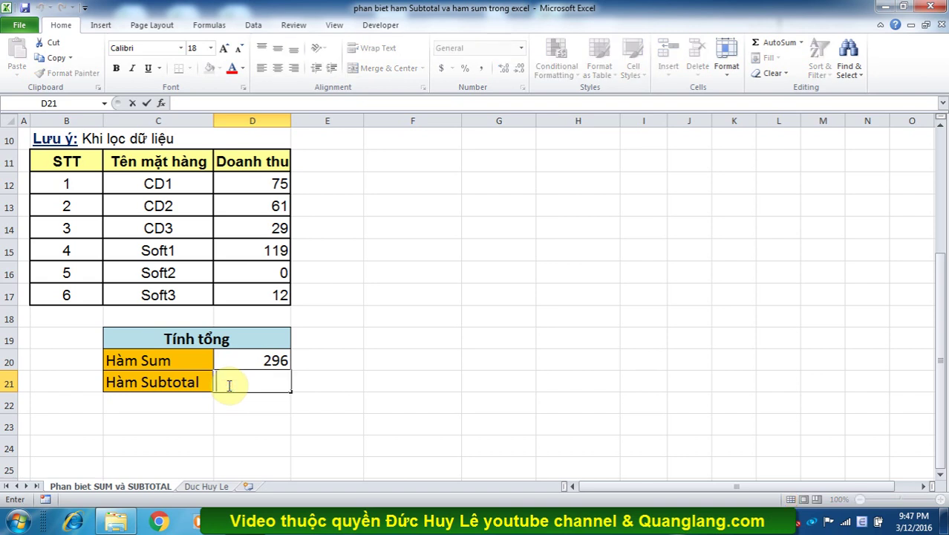
{"action": "type", "text": "=SUBT"}
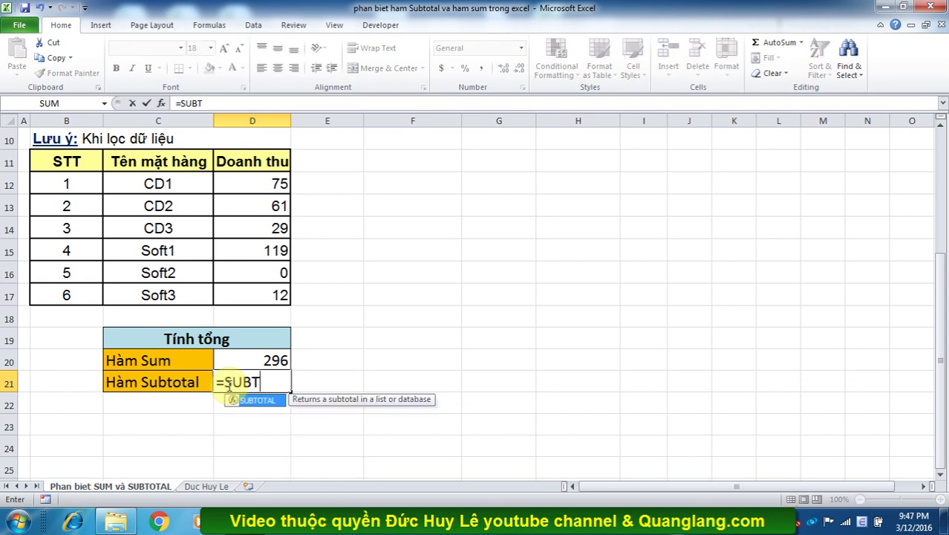
{"action": "type", "text": "OTAL"}
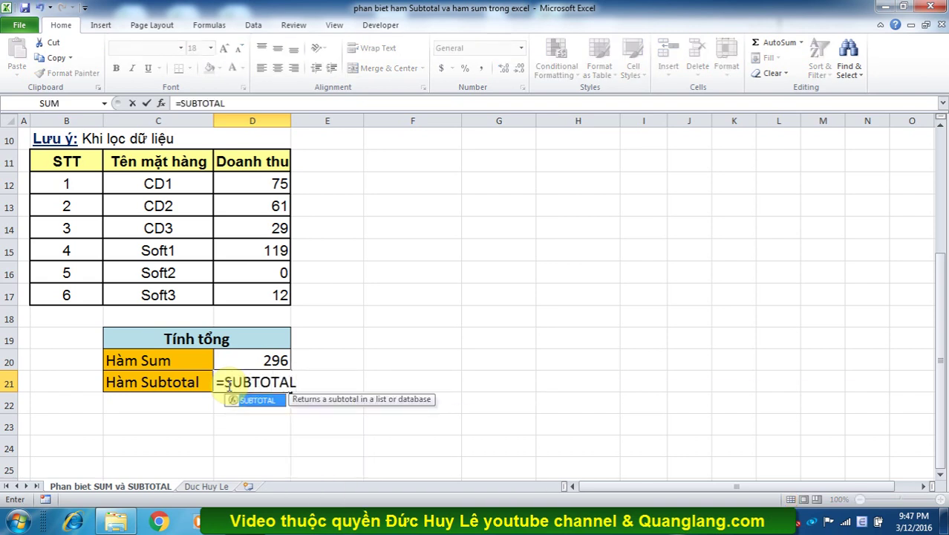
{"action": "type", "text": "(9"}
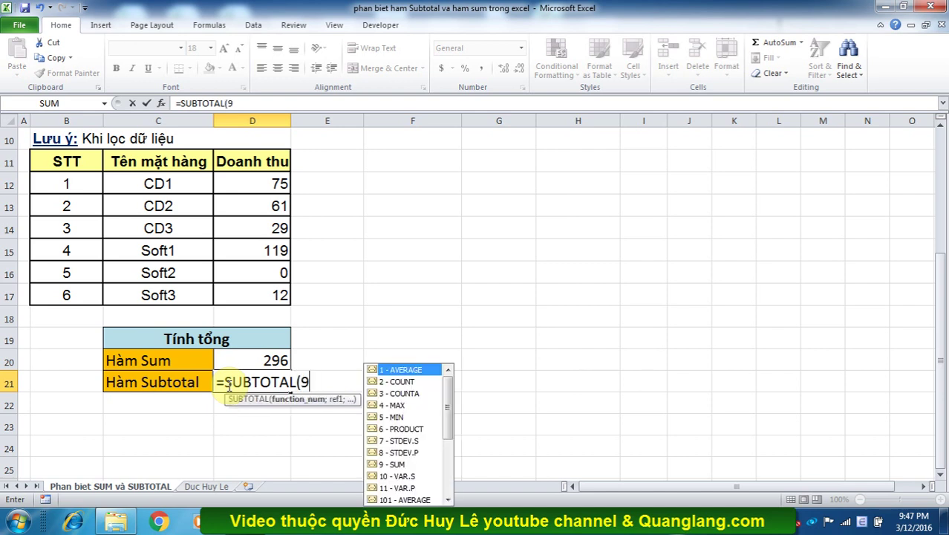
{"action": "type", "text": ";"}
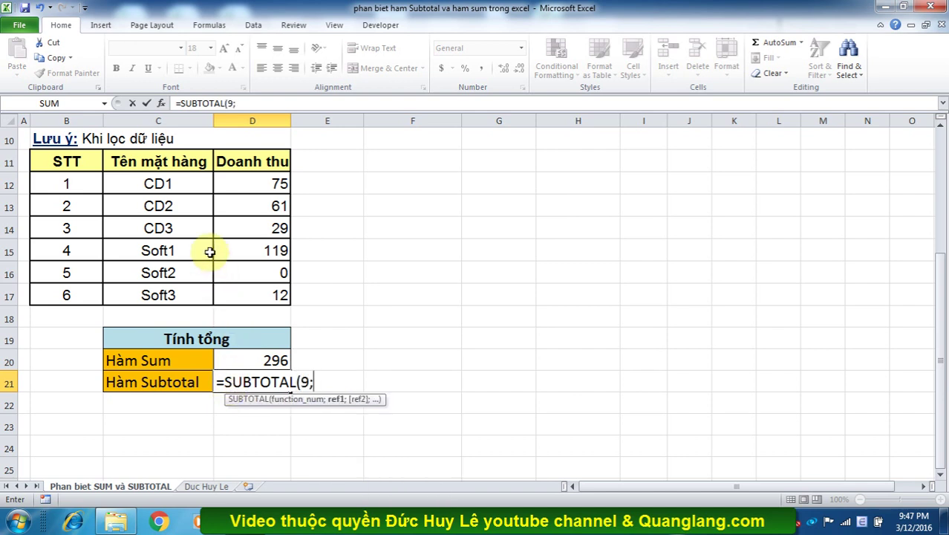
{"action": "left_click_drag", "start_coordinate": [228, 184], "coordinate": [239, 294]}
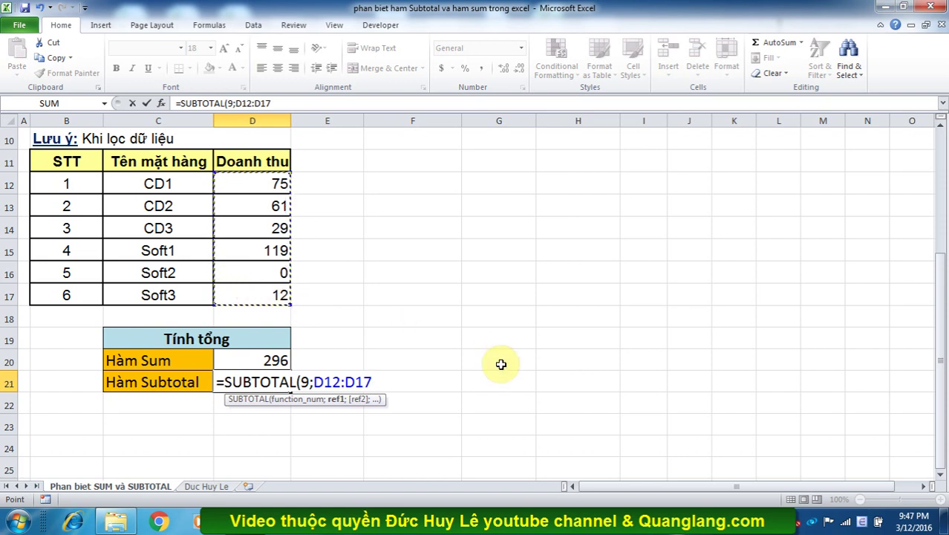
{"action": "type", "text": ")"}
{"action": "key", "text": "Return"}
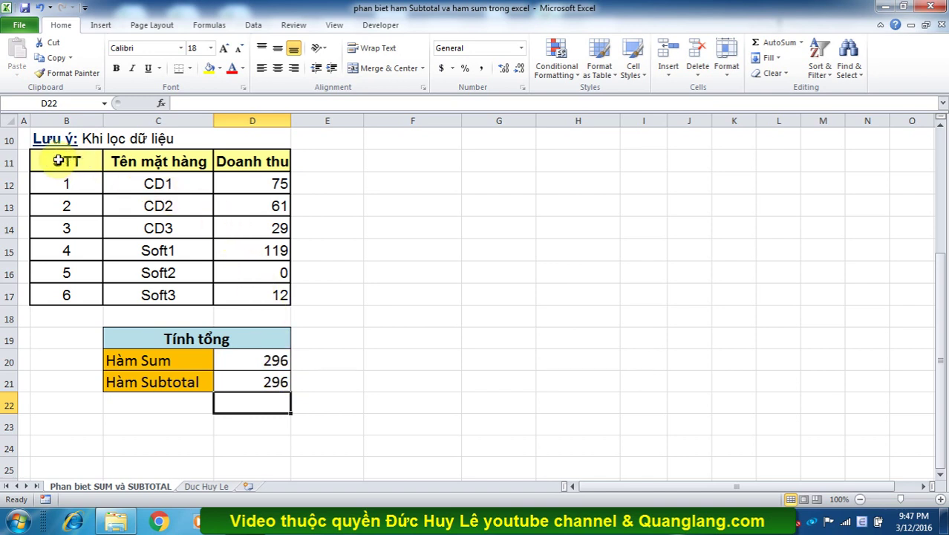
Turn on the Data filter for the header row B11:D11.
{"action": "left_click_drag", "start_coordinate": [51, 158], "coordinate": [253, 166]}
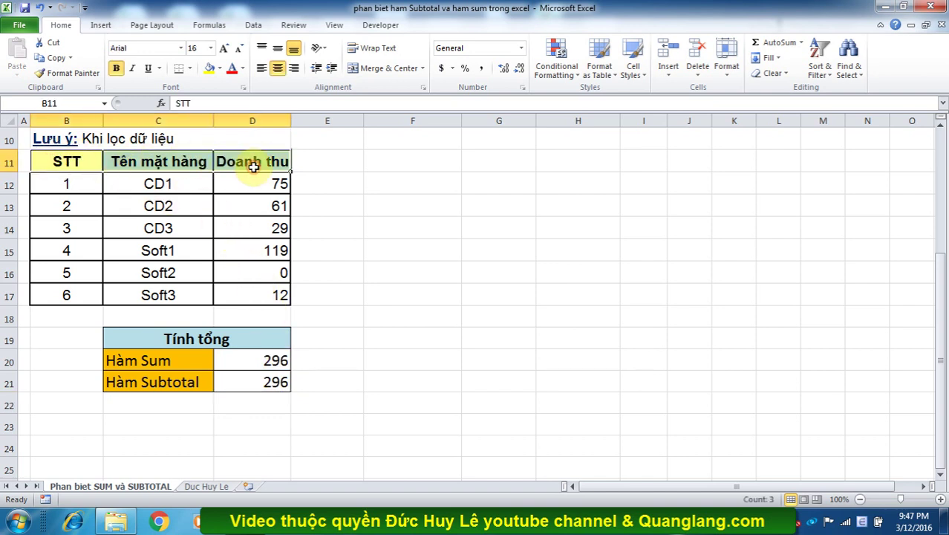
{"action": "left_click", "coordinate": [253, 27]}
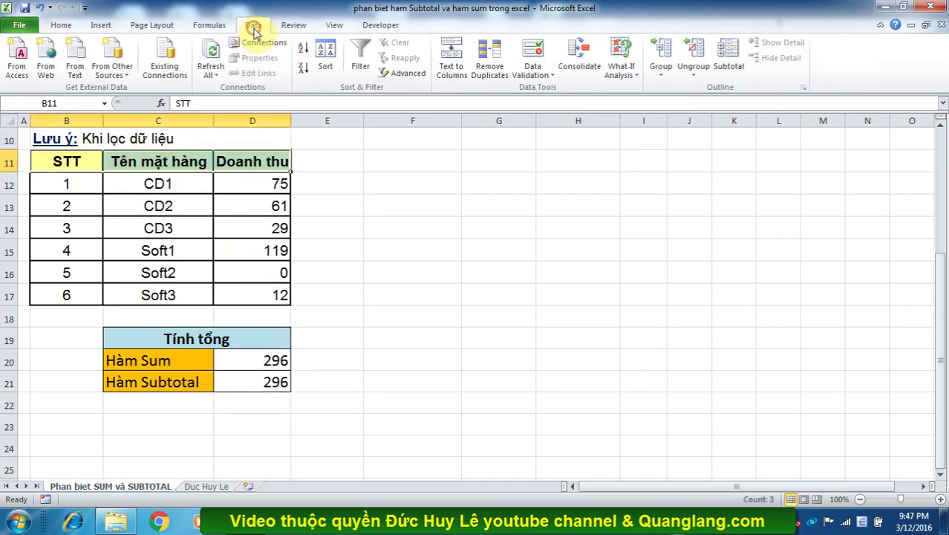
{"action": "left_click", "coordinate": [361, 55]}
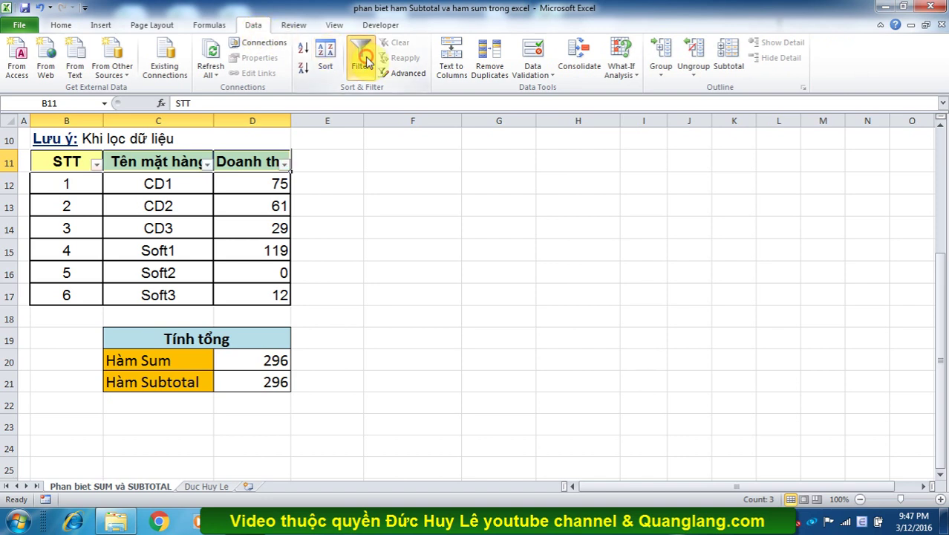
{"action": "left_click", "coordinate": [436, 256]}
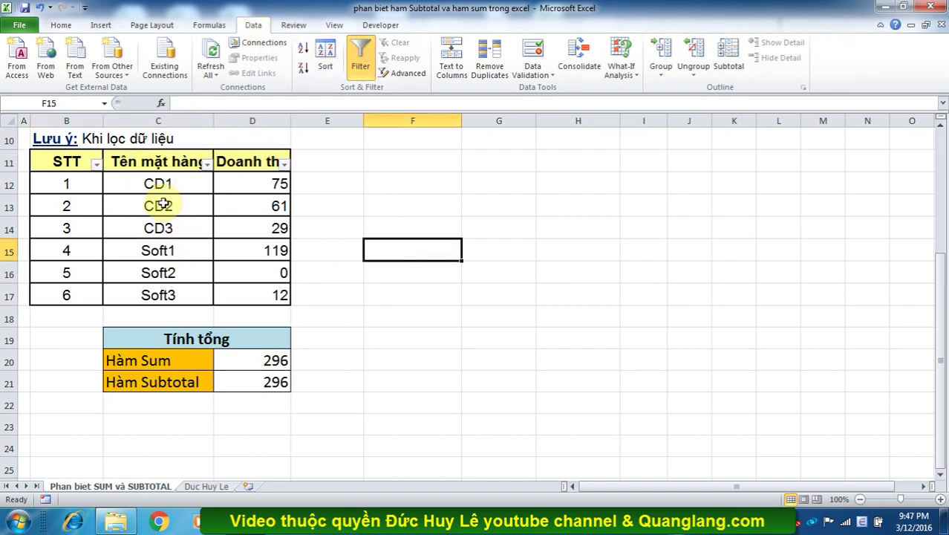
Filter the item name column to CD items only, so SUBTOTAL shows 165.
{"action": "left_click", "coordinate": [207, 165]}
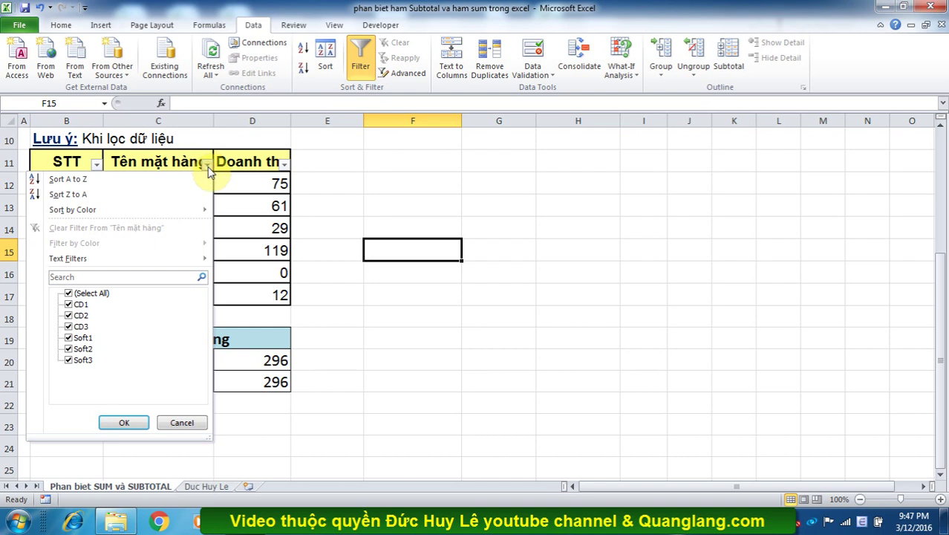
{"action": "left_click", "coordinate": [134, 276]}
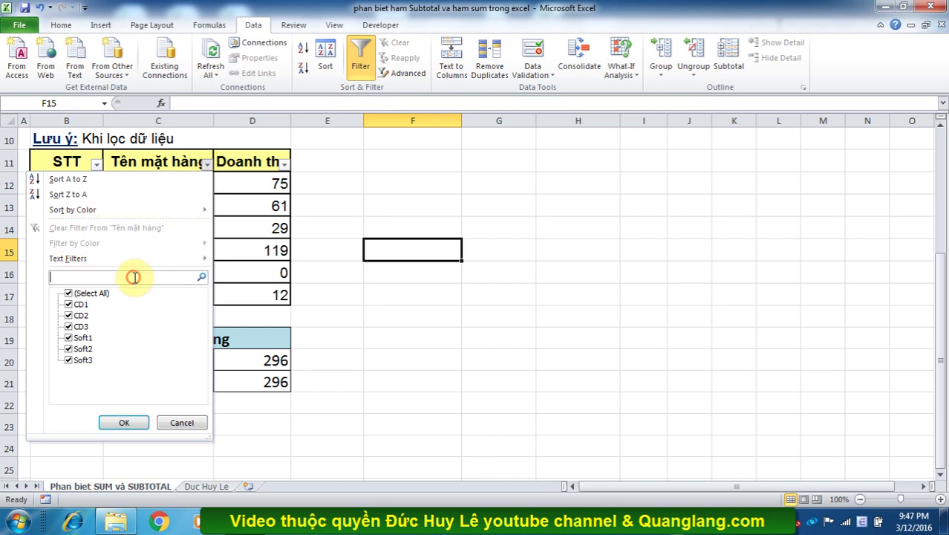
{"action": "type", "text": "CD"}
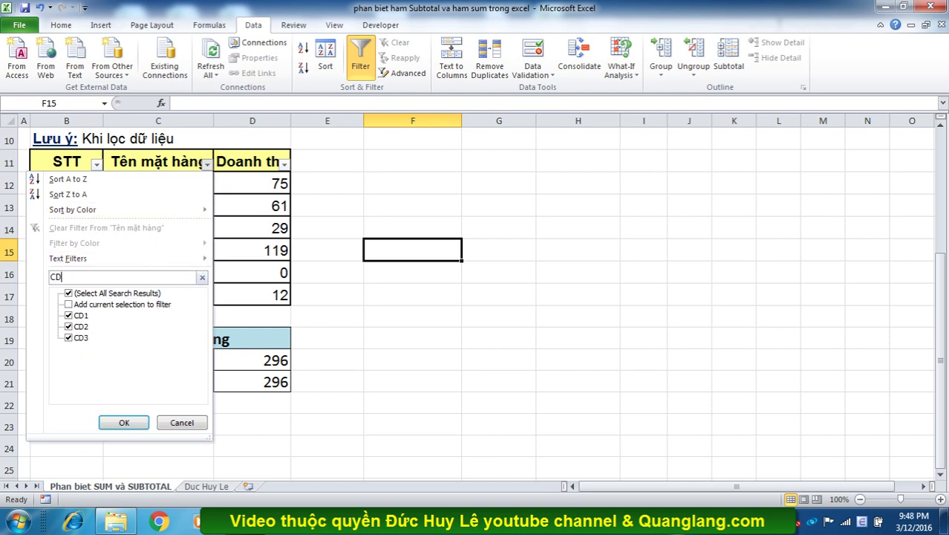
{"action": "left_click", "coordinate": [108, 423]}
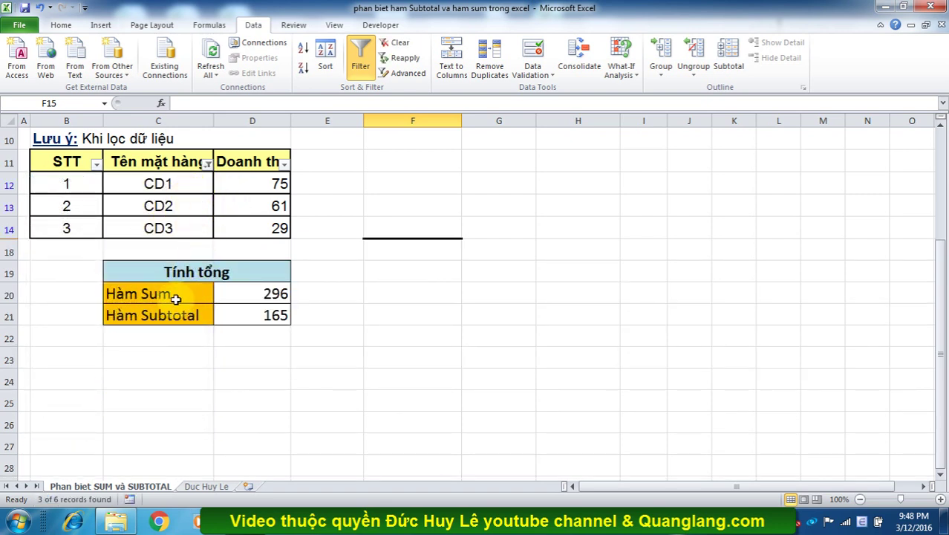
{"action": "left_click", "coordinate": [280, 295]}
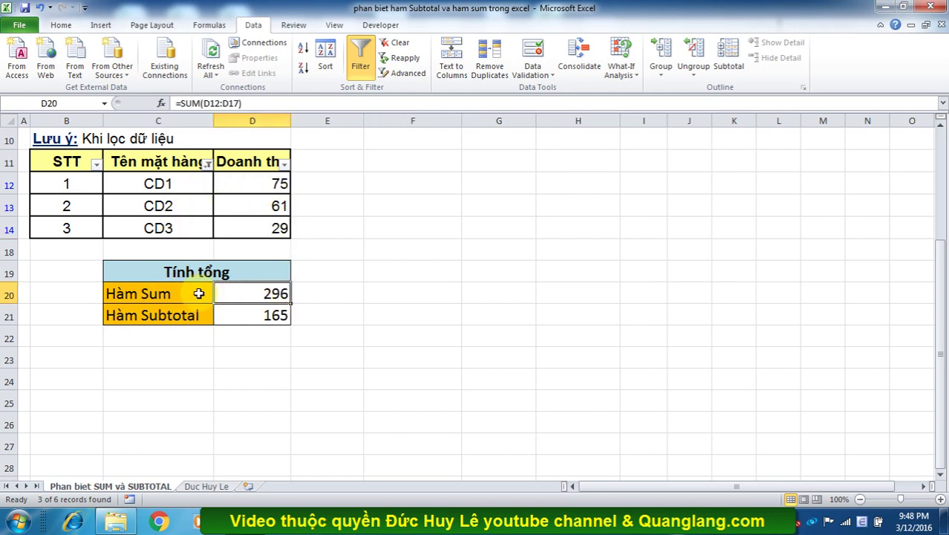
{"action": "left_click", "coordinate": [277, 321]}
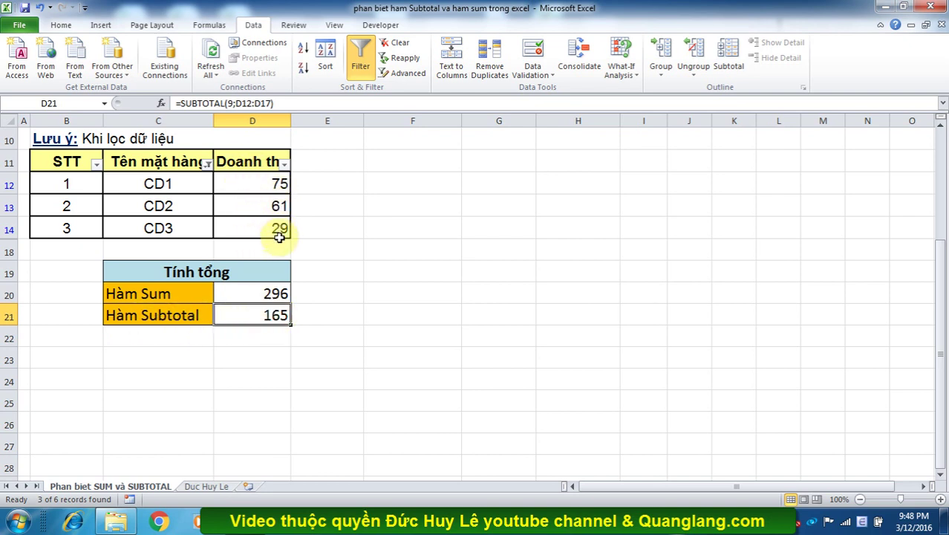
{"action": "left_click", "coordinate": [387, 307]}
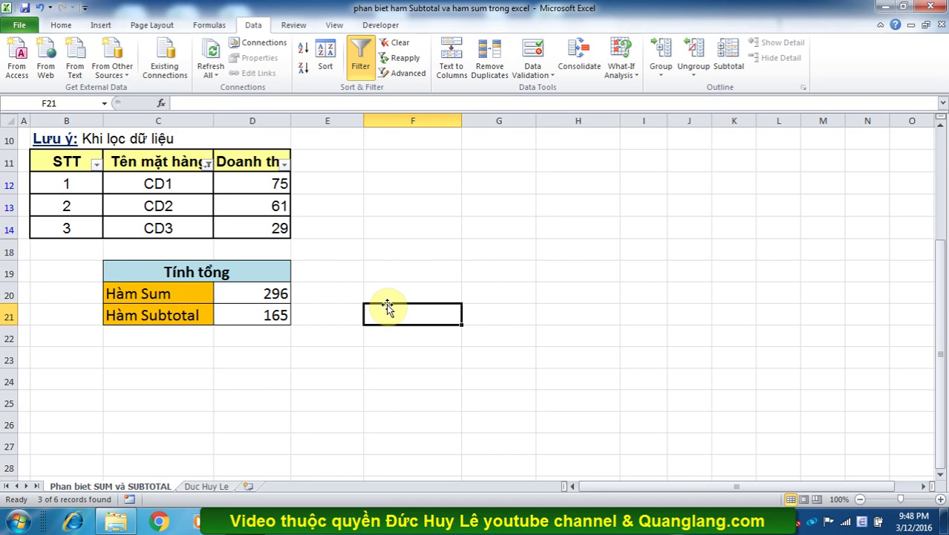
{"action": "scroll", "coordinate": [387, 307], "scroll_direction": "up", "scroll_amount": 3}
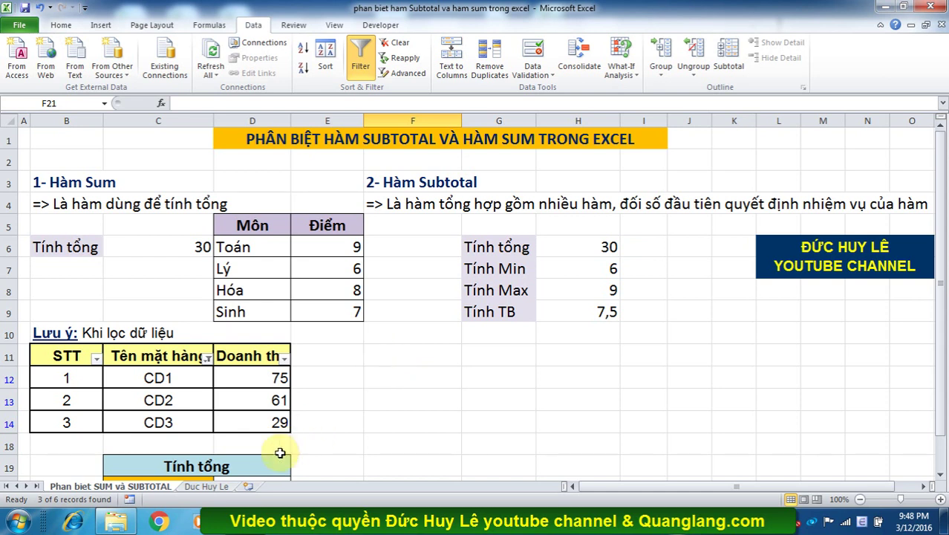
Go to the second worksheet listing the six Excel and Word tutorial video links.
{"action": "left_click", "coordinate": [219, 489]}
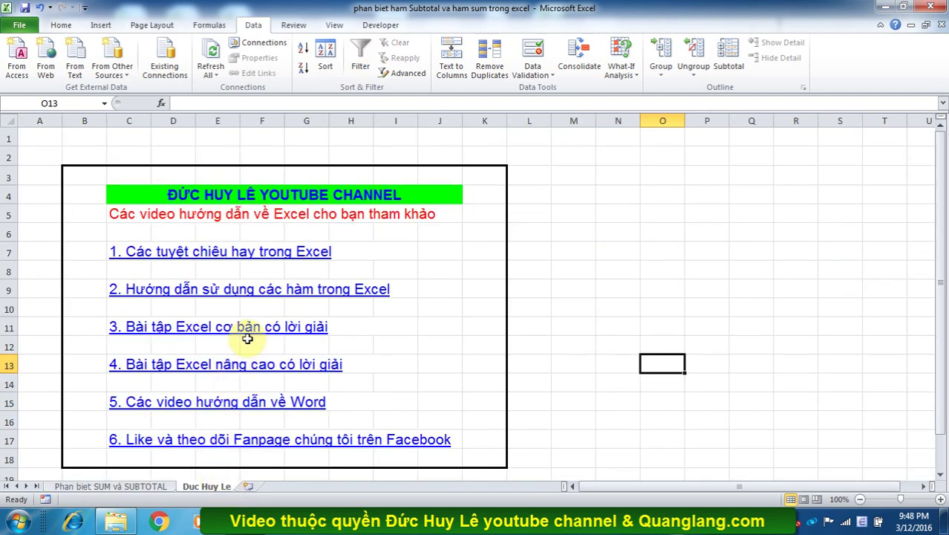